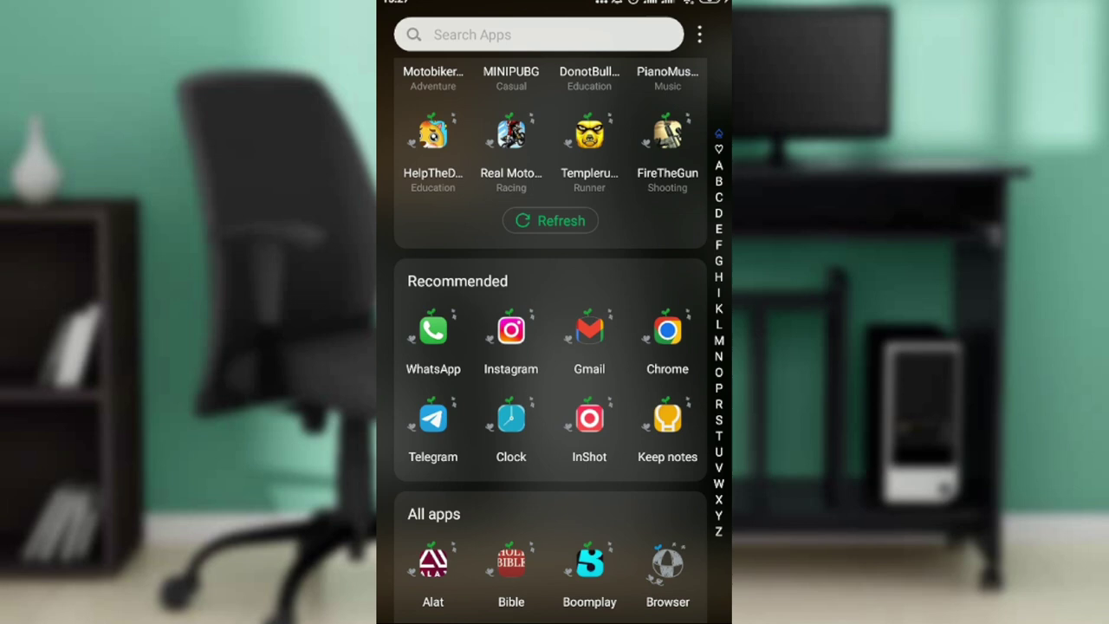
# Launch WhatsApp from the Recommended apps in the Android app drawer
pyautogui.click(433, 329)
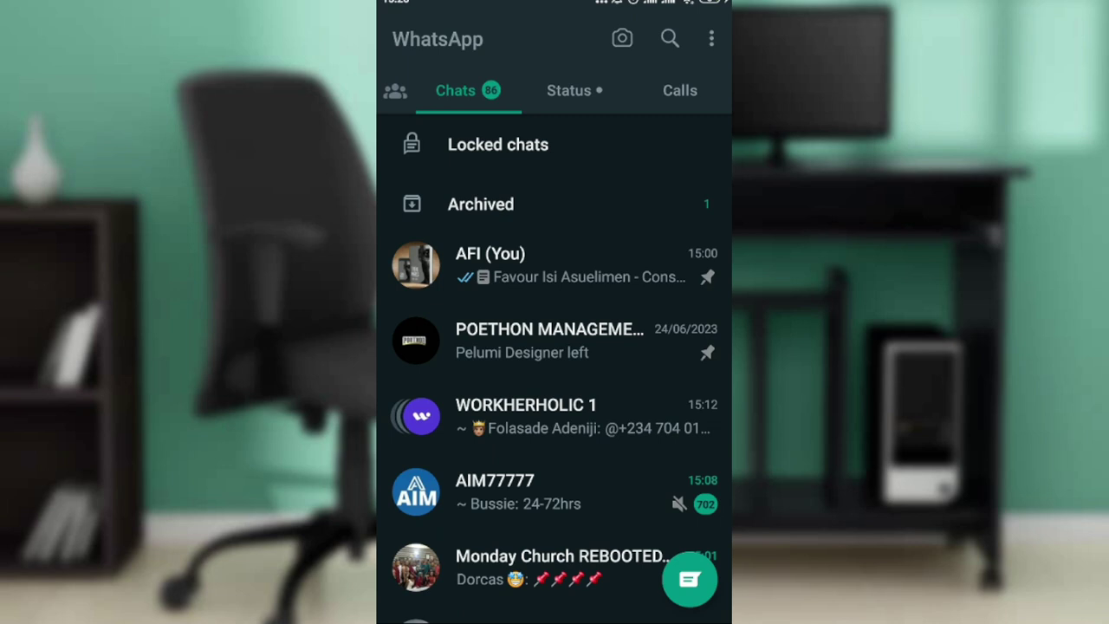
# Open the Select contact screen, check its options menu, and scroll the 2250 contacts
pyautogui.click(689, 580)
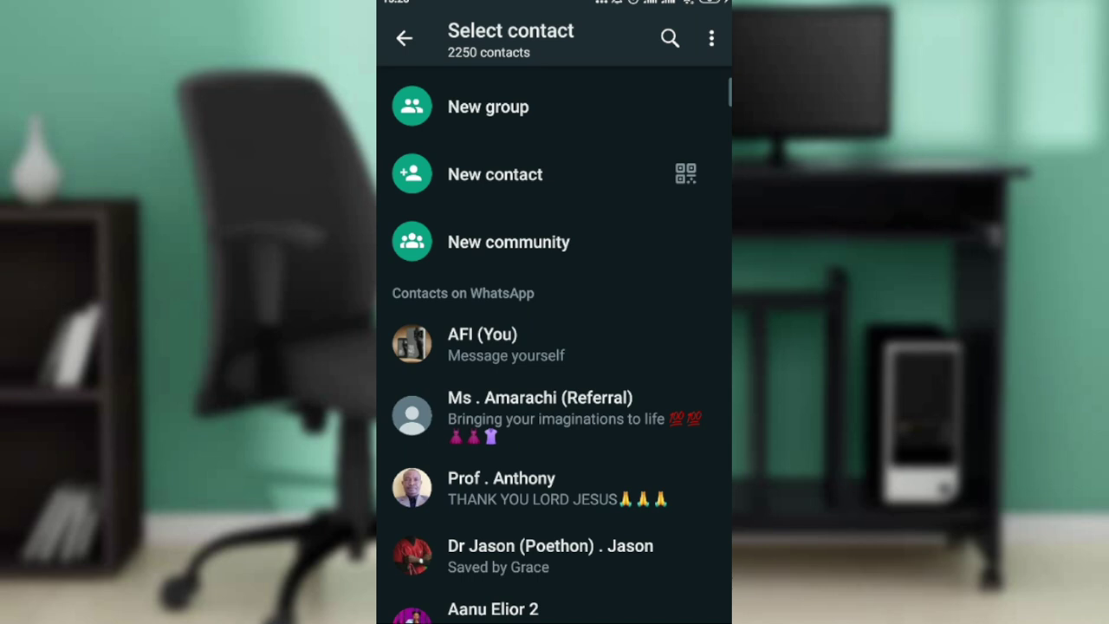
pyautogui.click(712, 38)
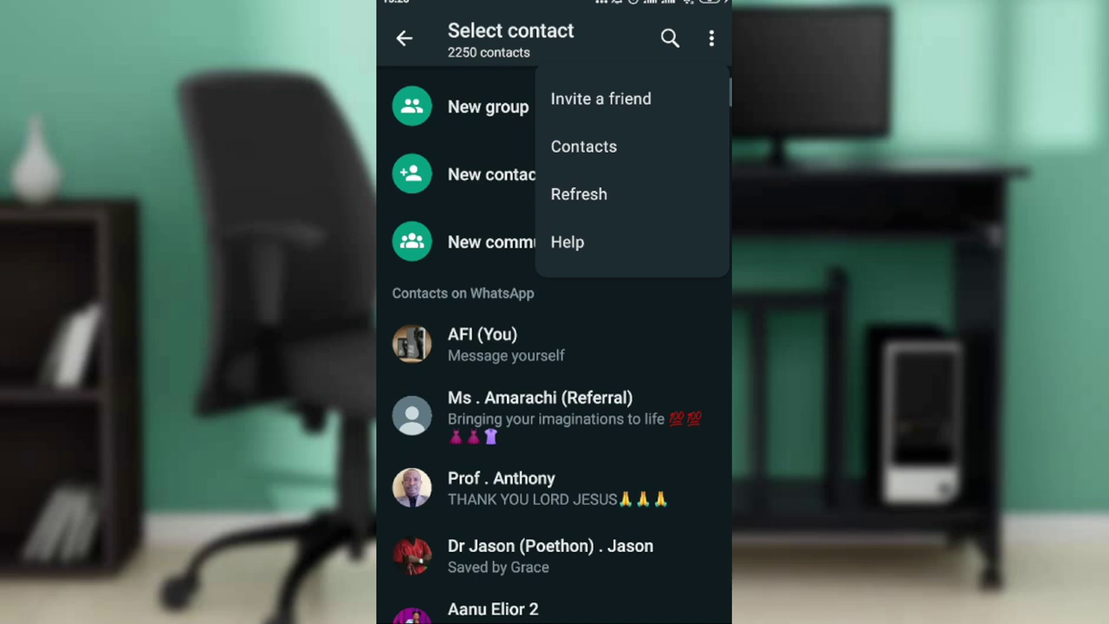
pyautogui.press('Escape')
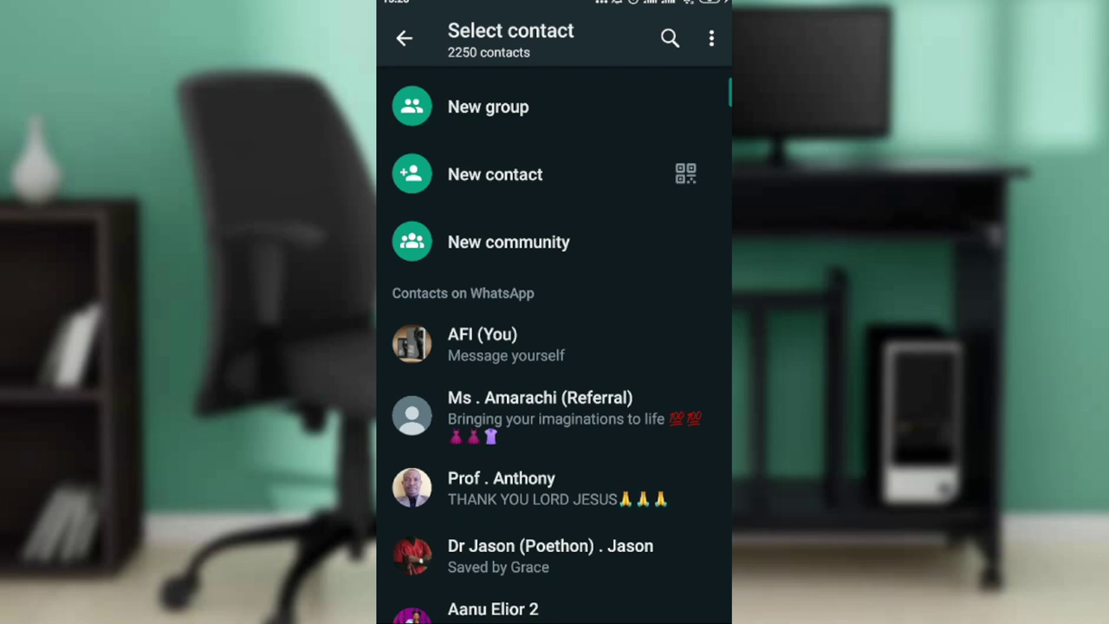
pyautogui.scroll(-15, 555, 346)
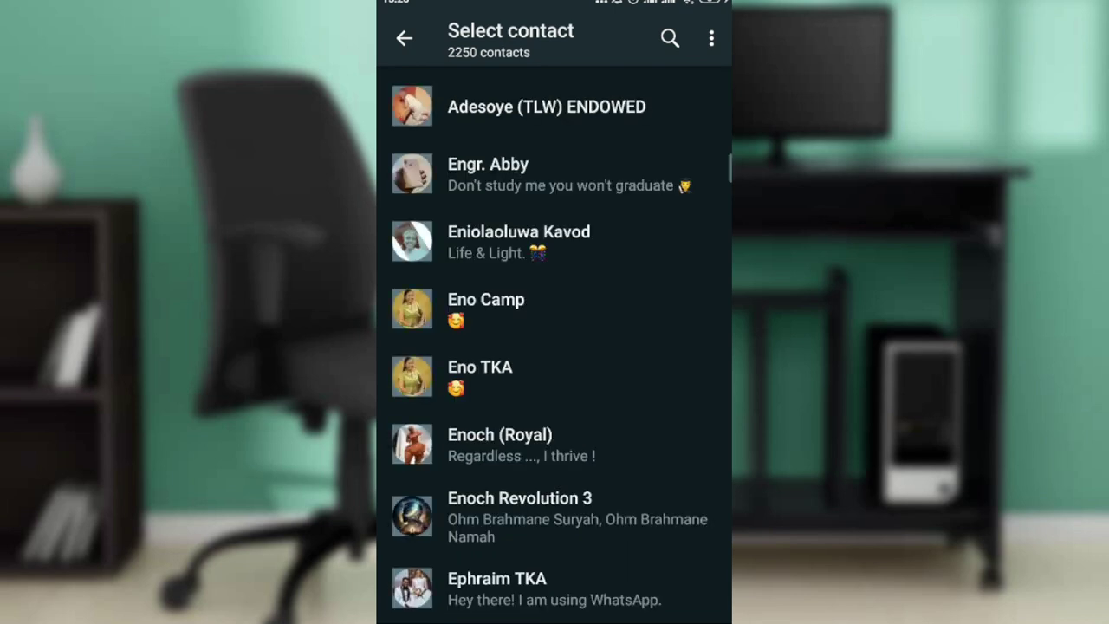
pyautogui.click(404, 38)
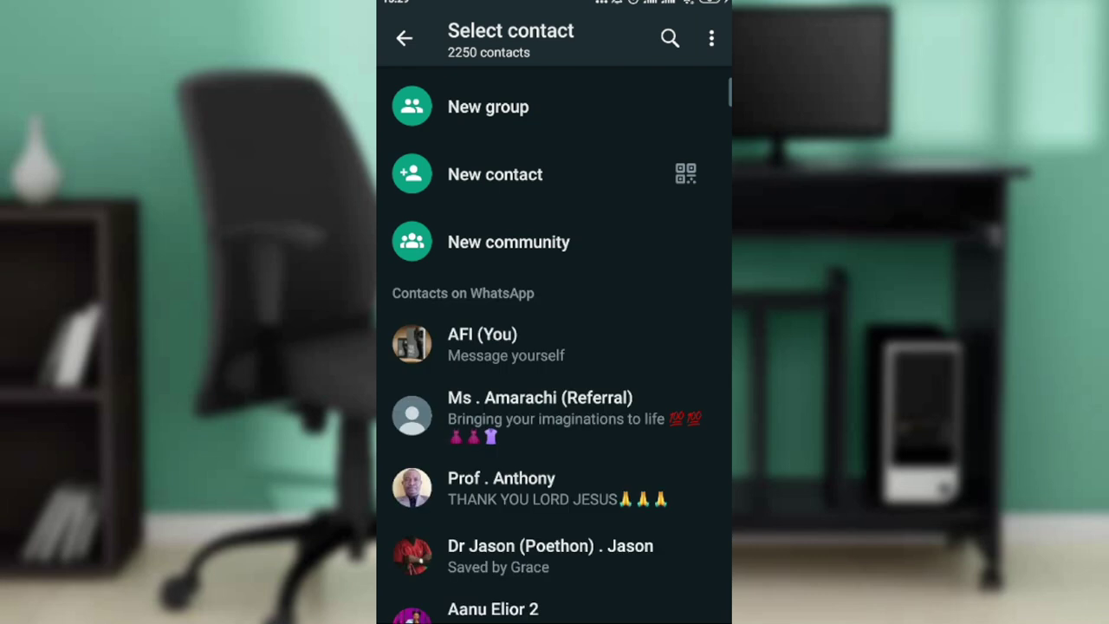
# Show your personal QR code under My code and share it
pyautogui.click(685, 173)
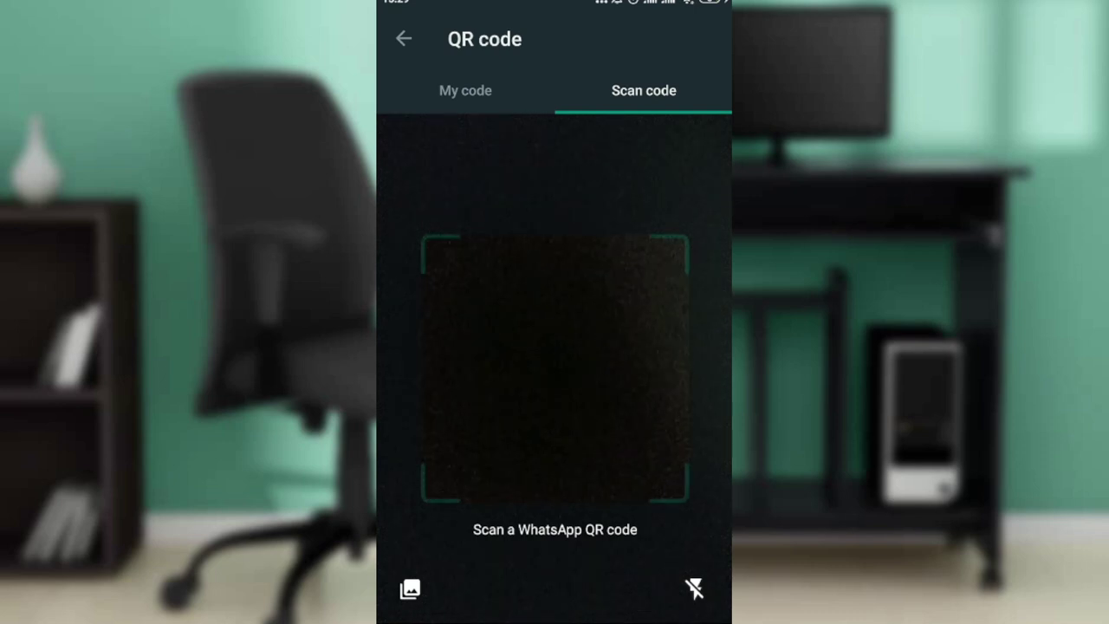
pyautogui.click(465, 90)
pyautogui.click(643, 90)
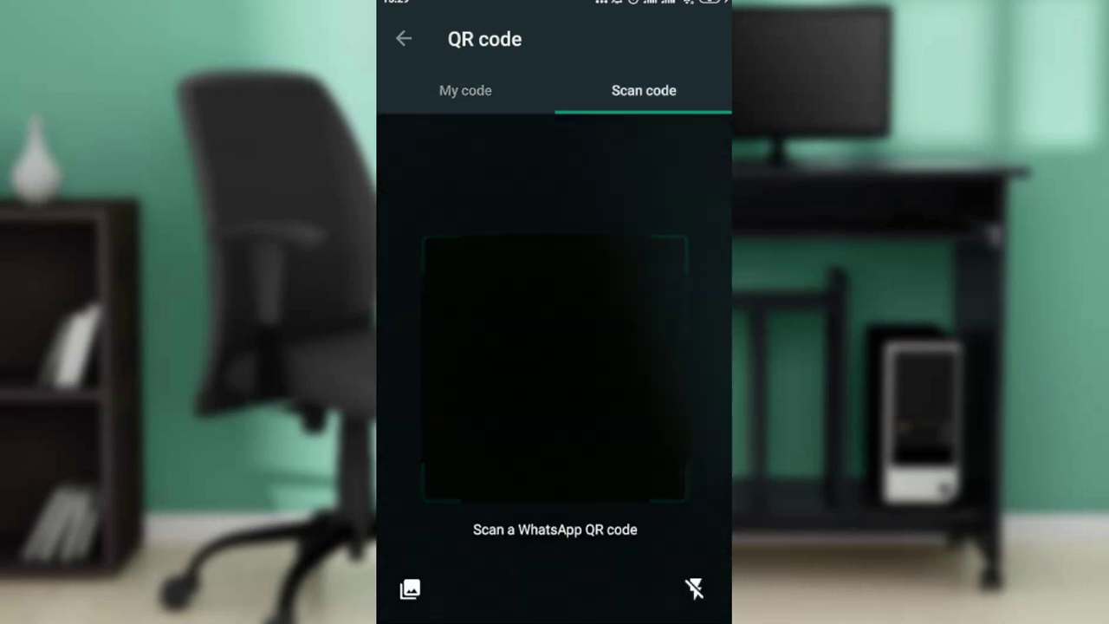
pyautogui.click(465, 90)
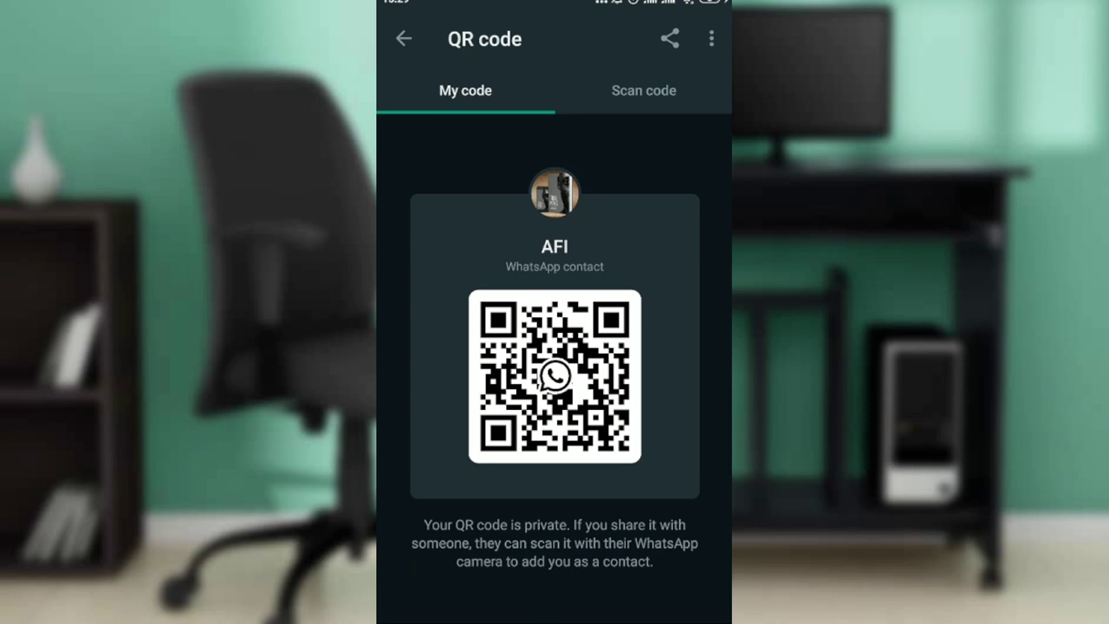
pyautogui.click(670, 39)
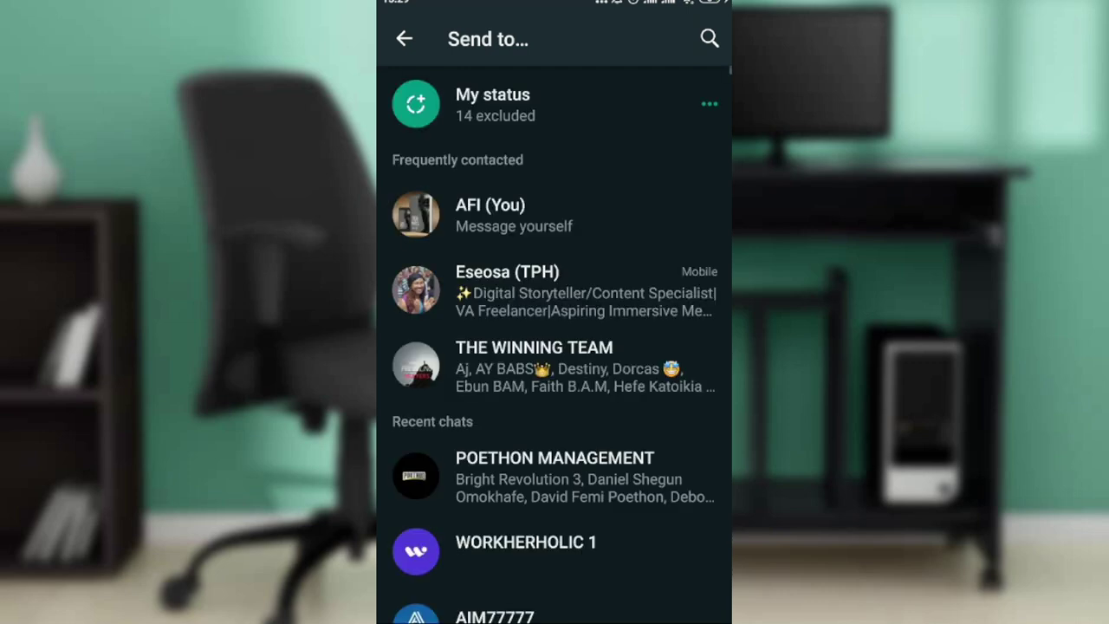
# Send the QR code card with its 'Add me as a contact' link to your own Message yourself chat
pyautogui.click(490, 215)
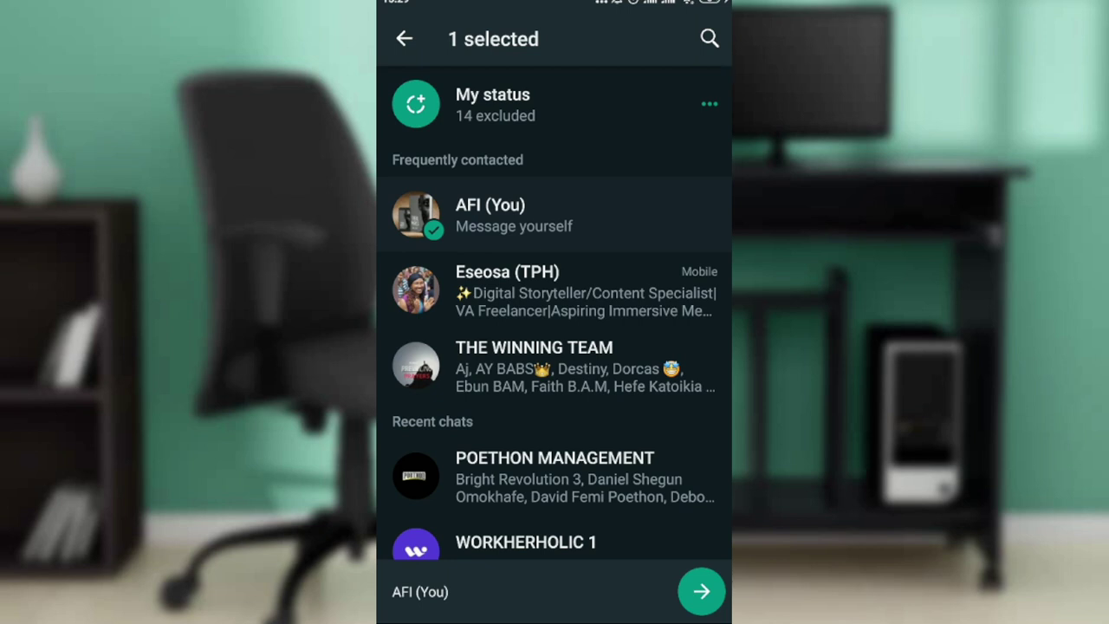
pyautogui.click(701, 591)
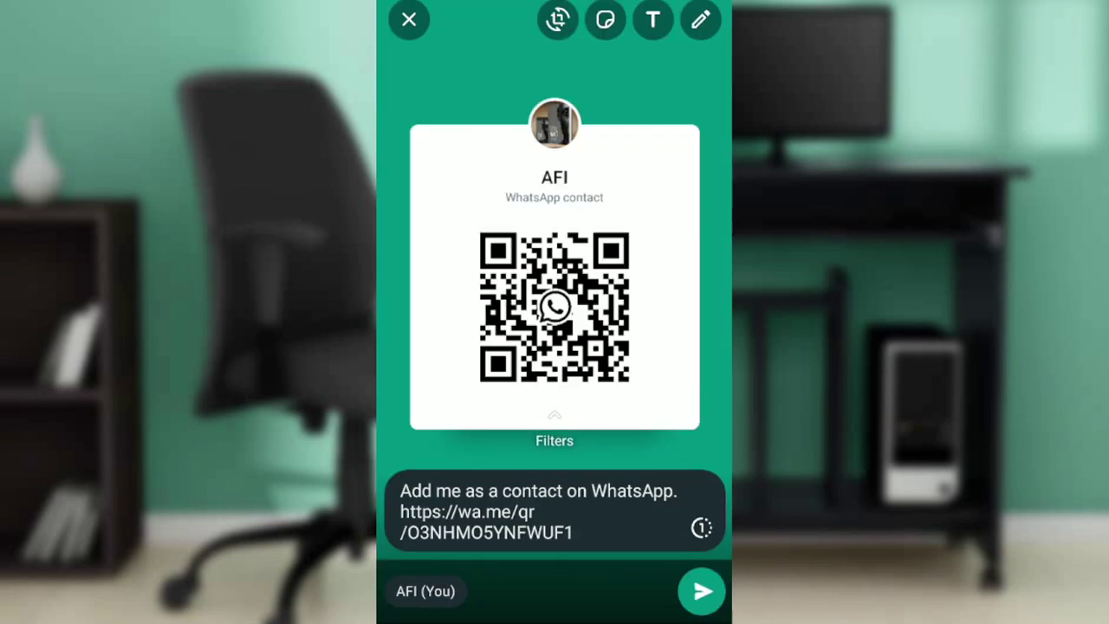
pyautogui.press('Escape')
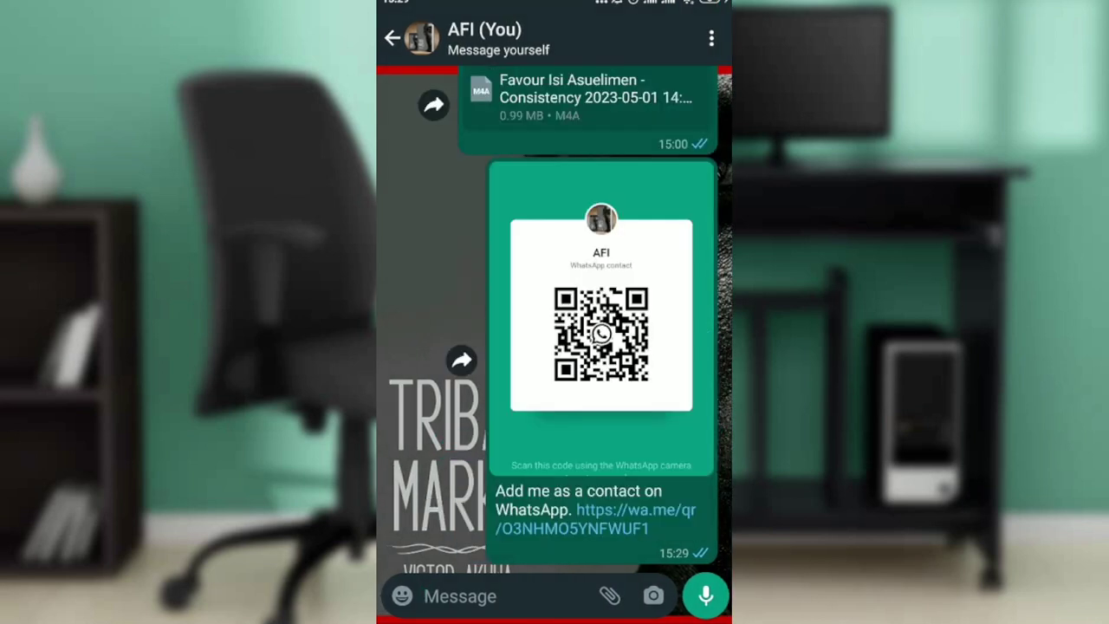
# Copy the wa.me contact link and paste it into your own chat's message field
pyautogui.click(636, 518)
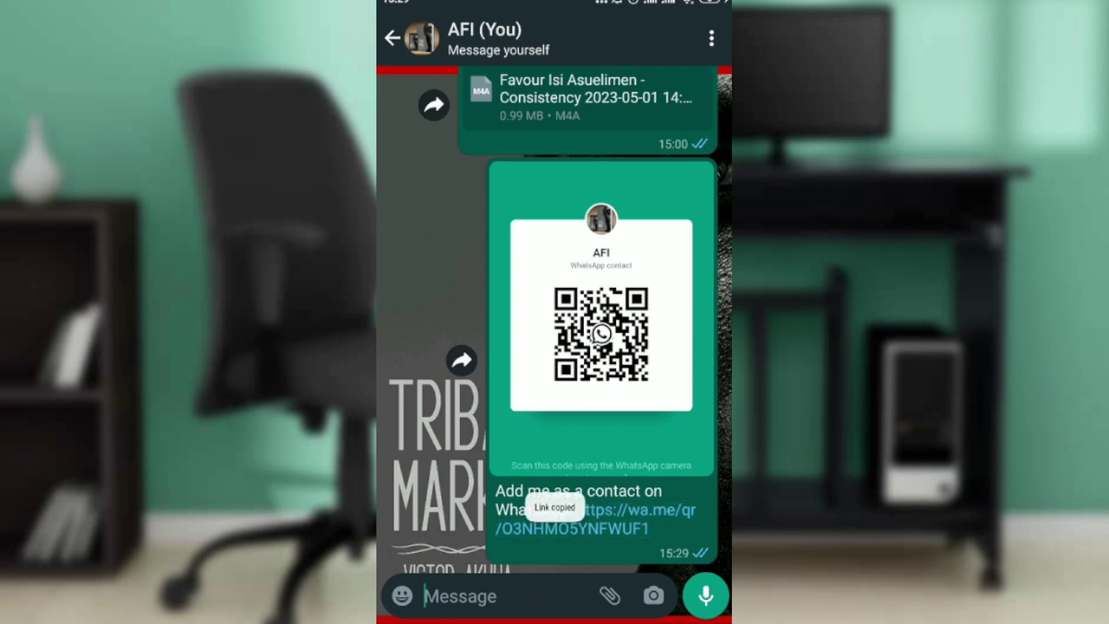
pyautogui.click(459, 596)
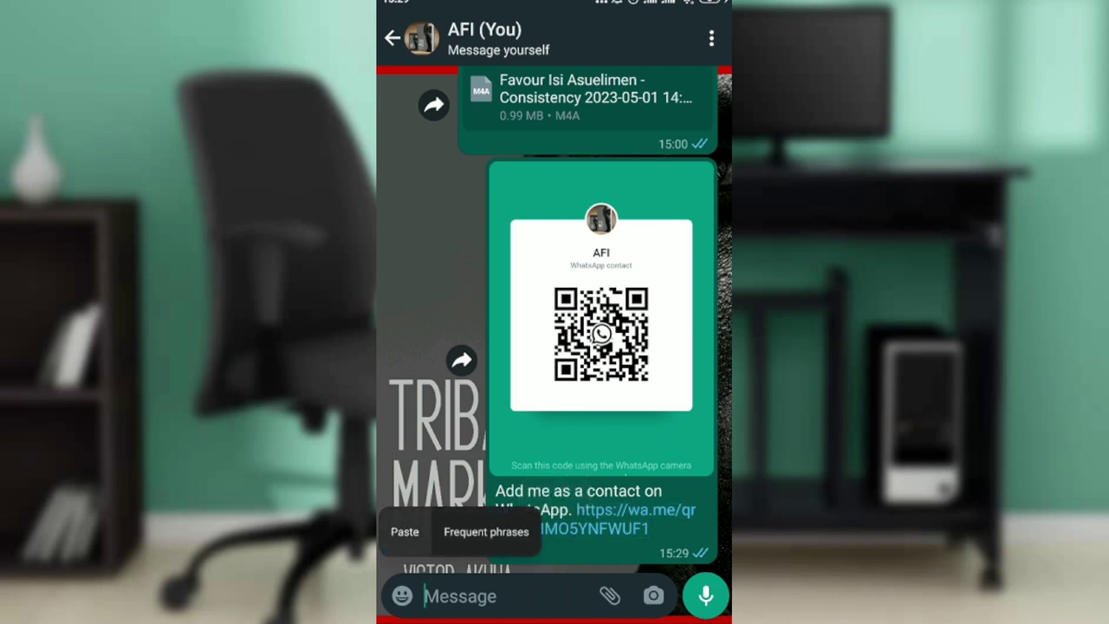
pyautogui.click(404, 529)
pyautogui.hotkey('ctrl', 'a')
pyautogui.press('BackSpace')
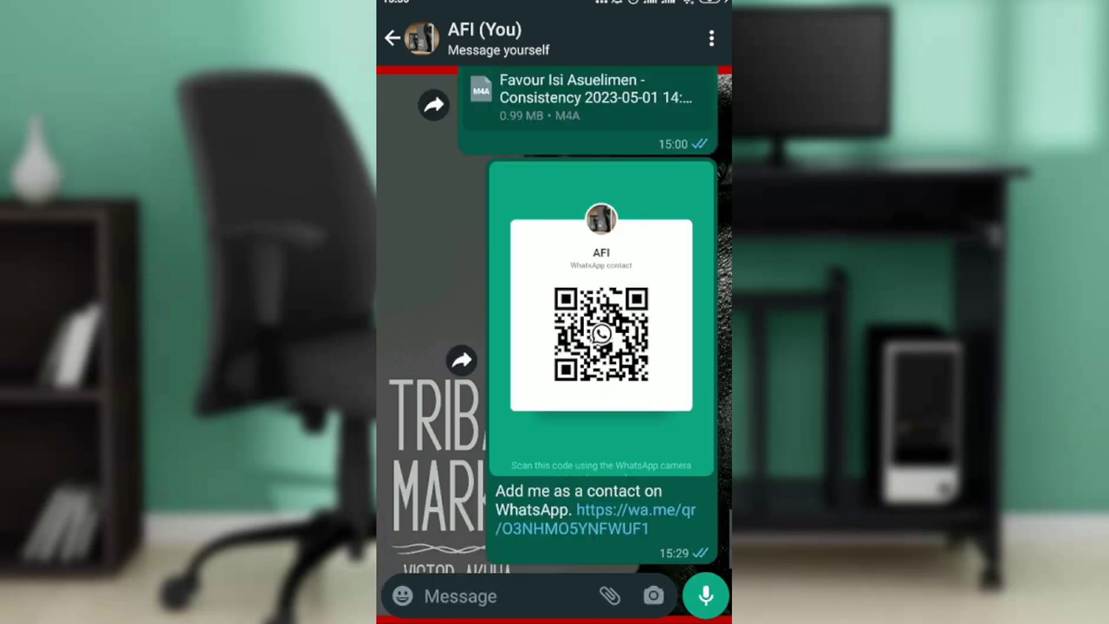